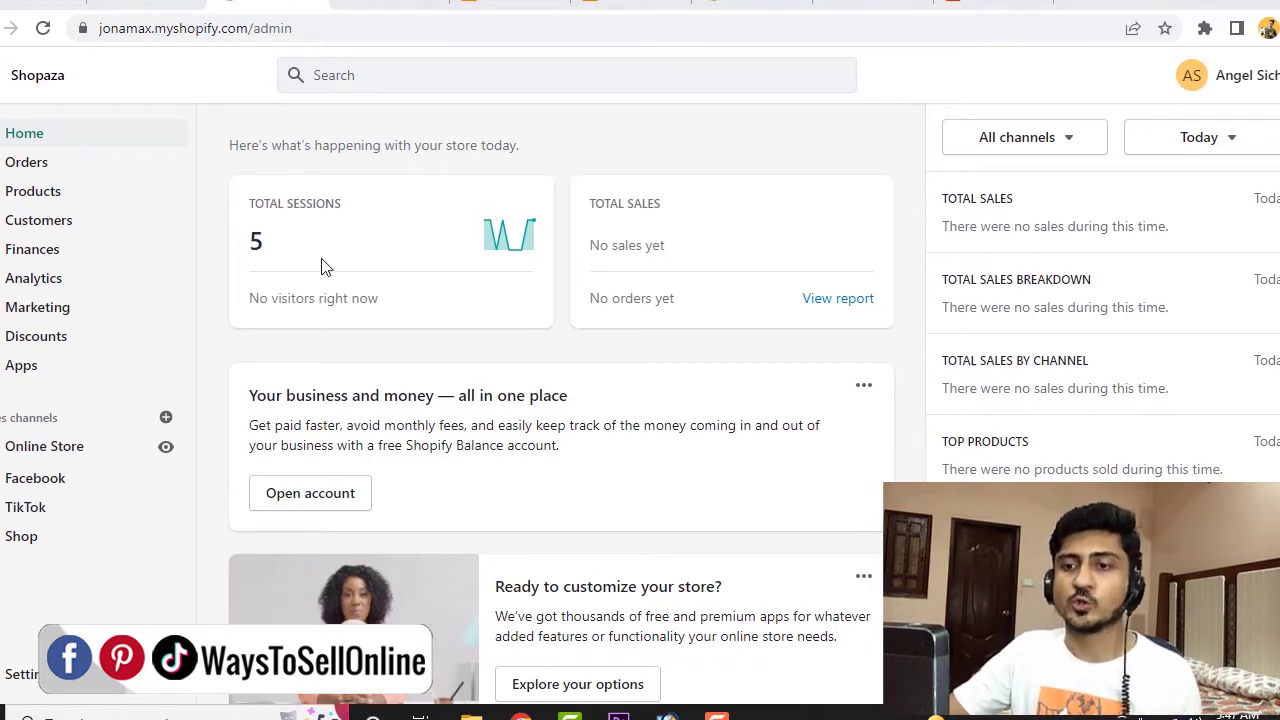
# Step: Go from the admin's installed Apps list to the Shopify App Store in a new tab
pyautogui.click(23, 368)
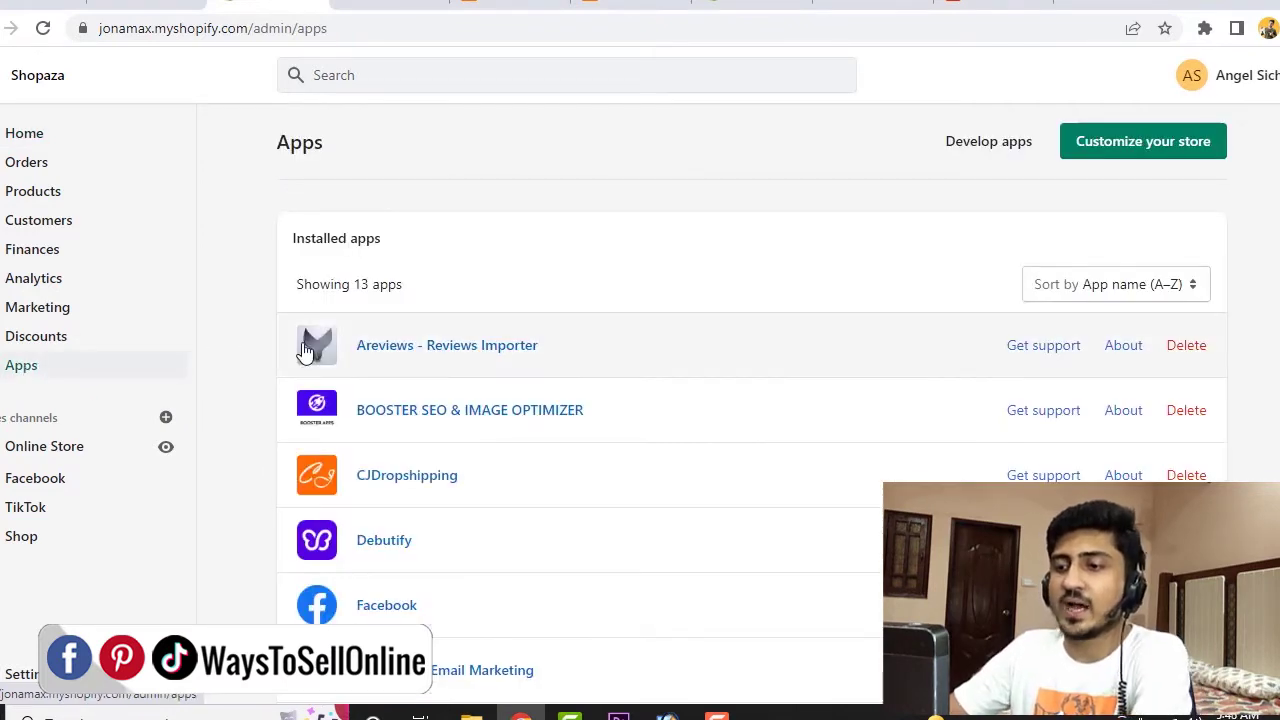
pyautogui.moveTo(349, 354); pyautogui.dragTo(707, 242)
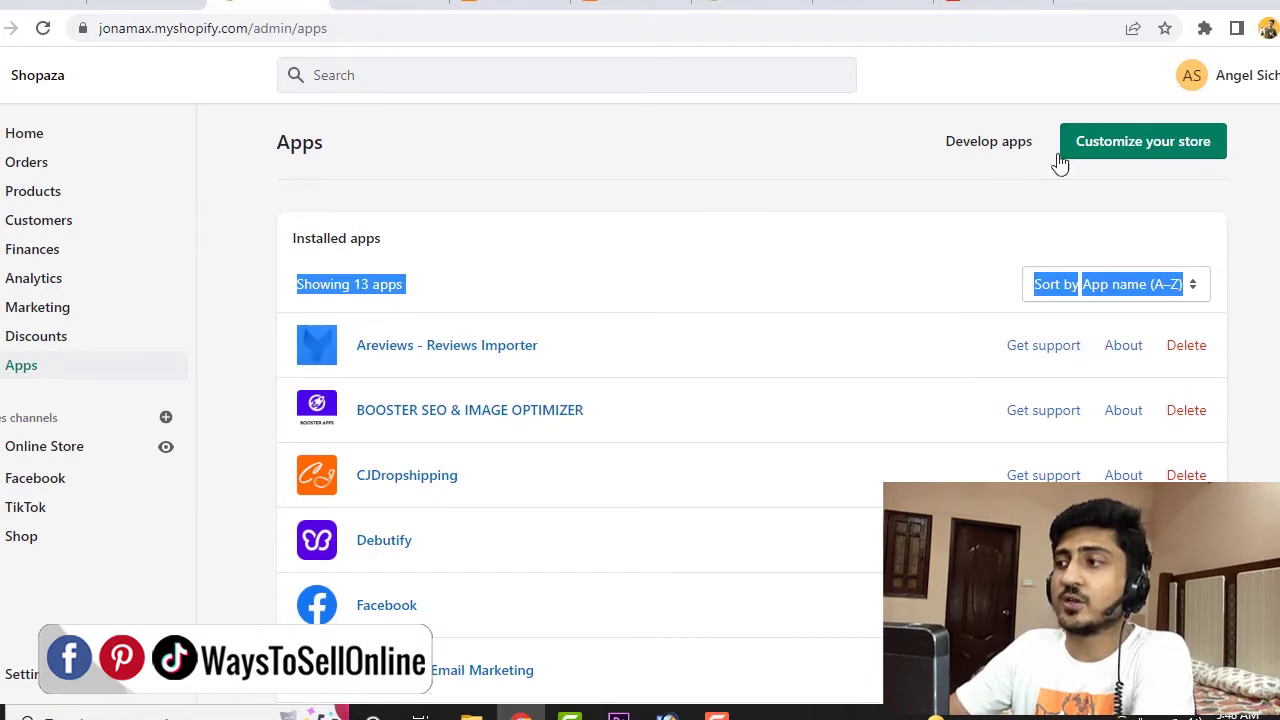
pyautogui.click(1117, 145)
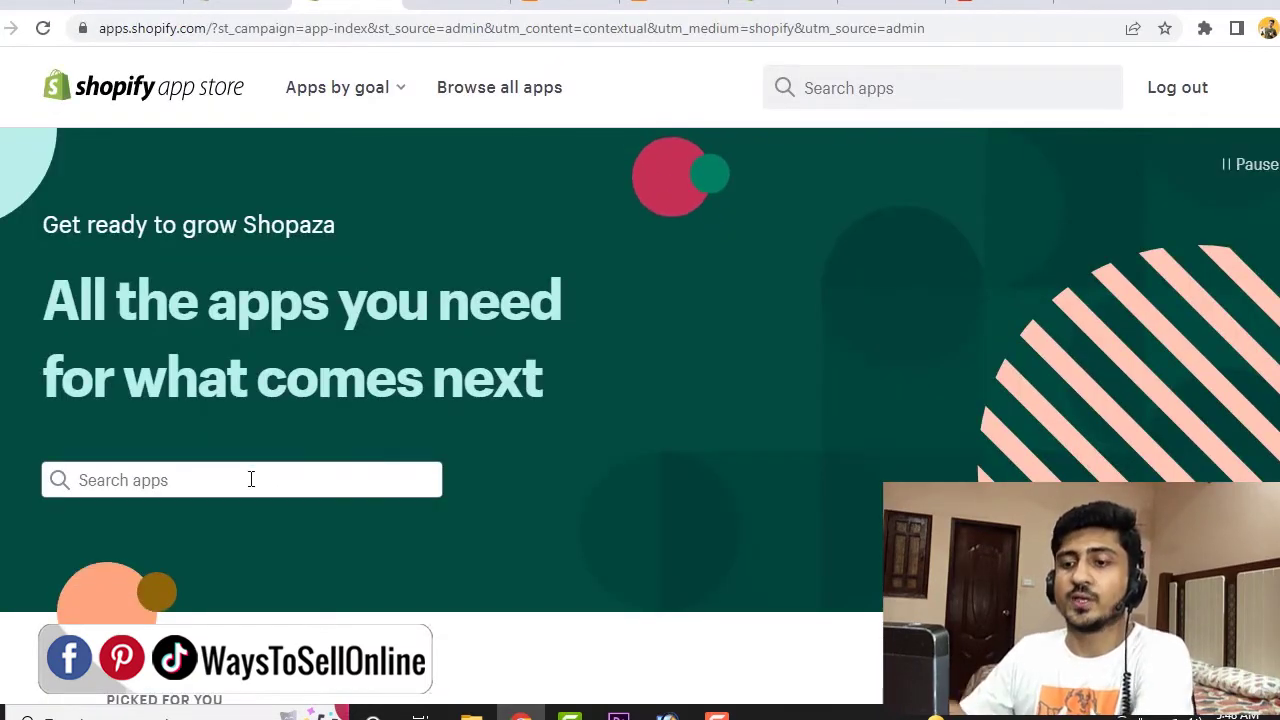
# Step: Search the App Store for 'areviews', then switch back to the store's tab
pyautogui.click(251, 480)
pyautogui.write('areviews')
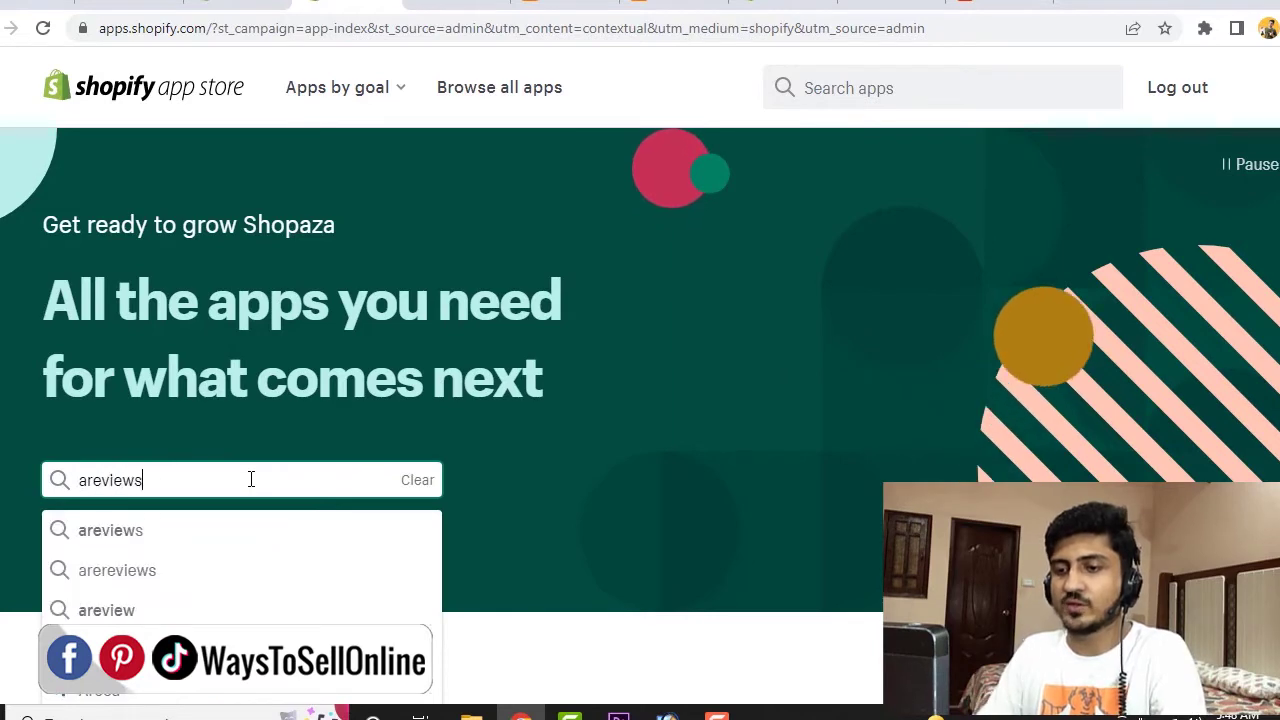
pyautogui.press('Return')
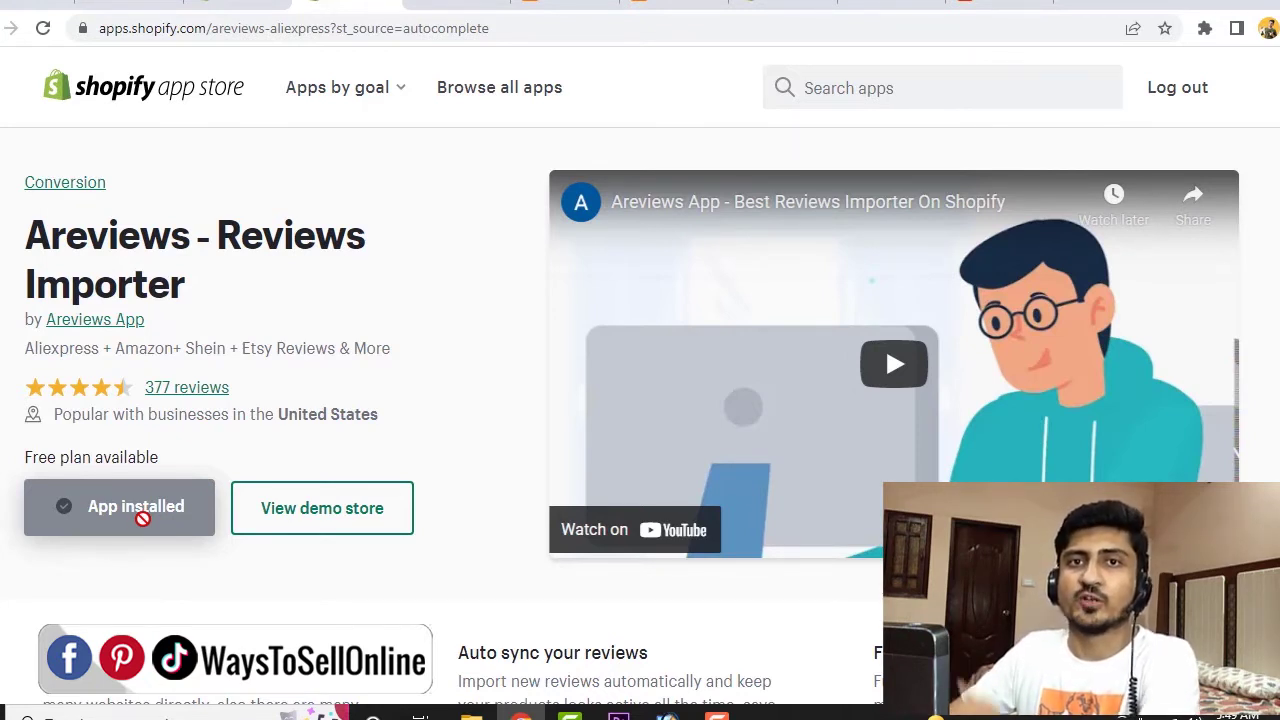
pyautogui.click(237, 5)
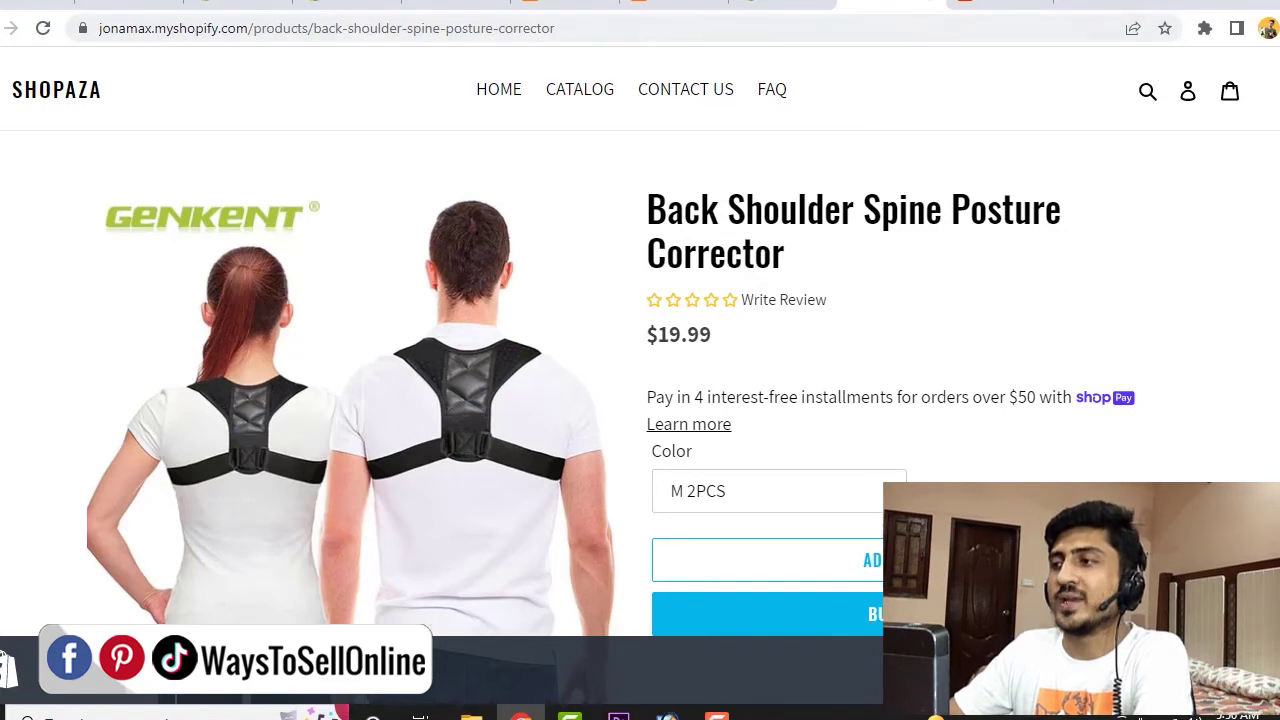
# Step: Open the top-selling SPOSAFE posture corrector on AliExpress, copy its URL, and return to Shopify Apps
pyautogui.click(955, 6)
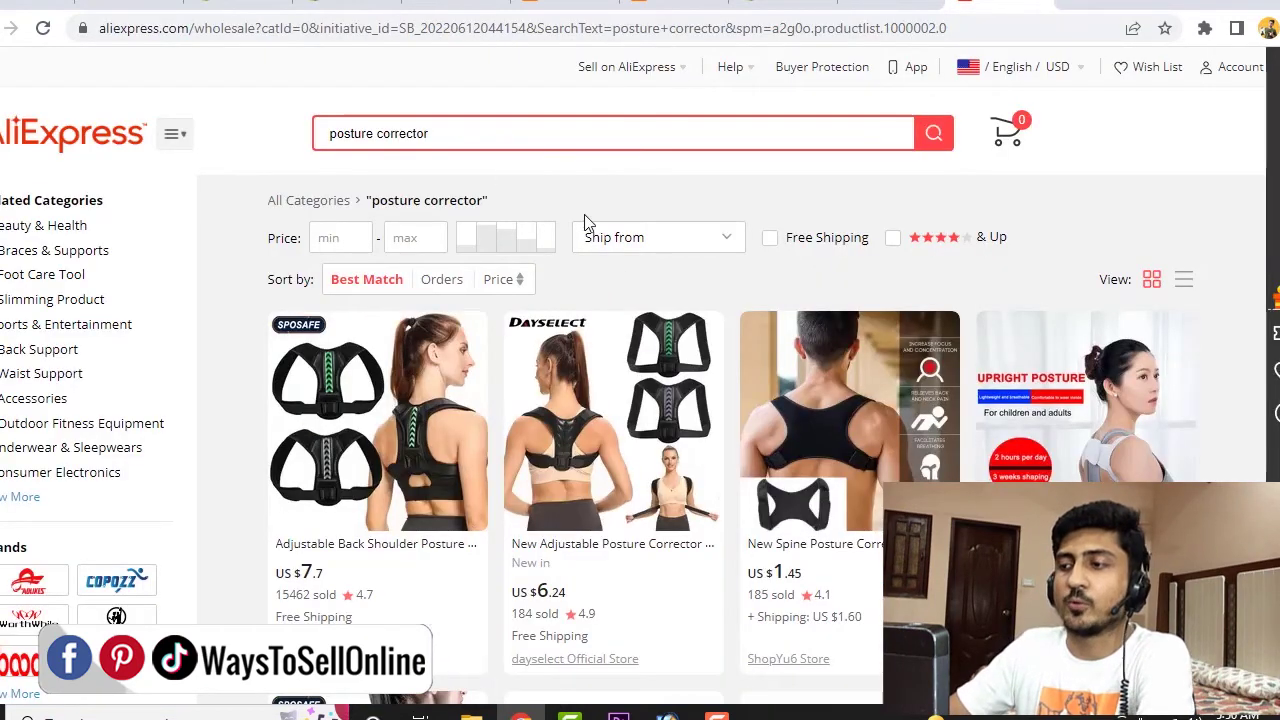
pyautogui.scroll(-3, 702, 305)
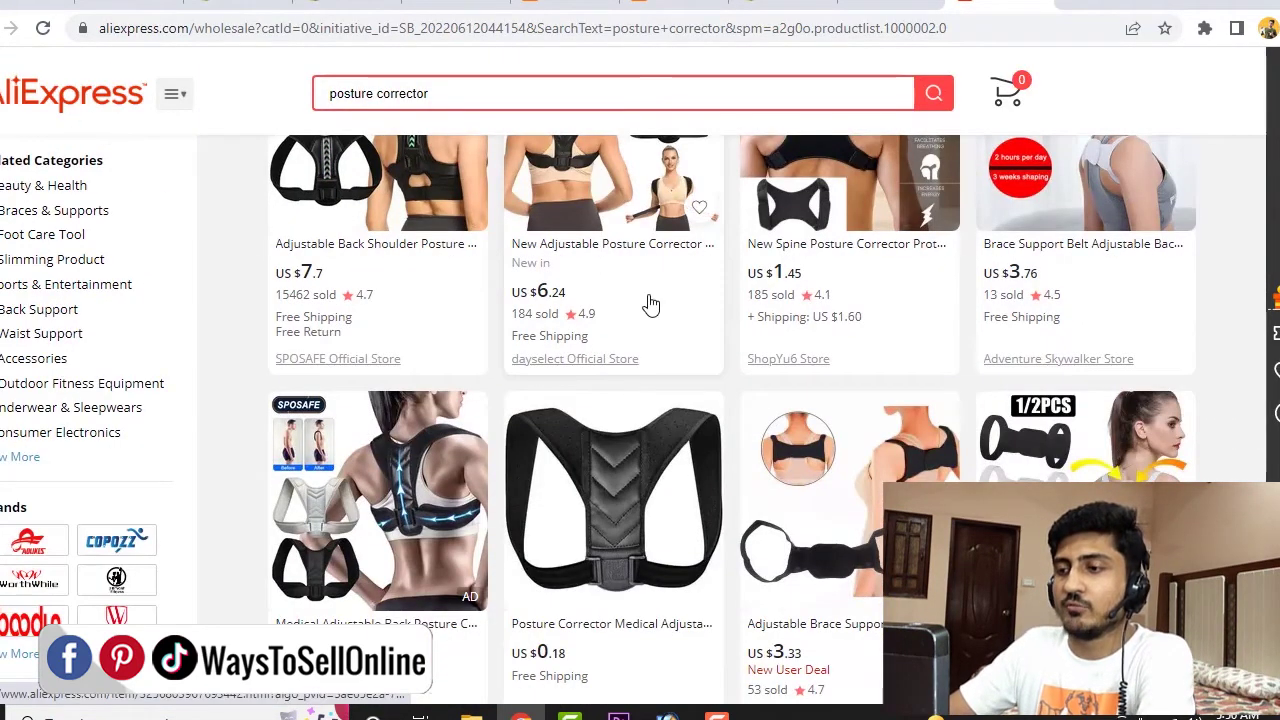
pyautogui.scroll(1, 540, 373)
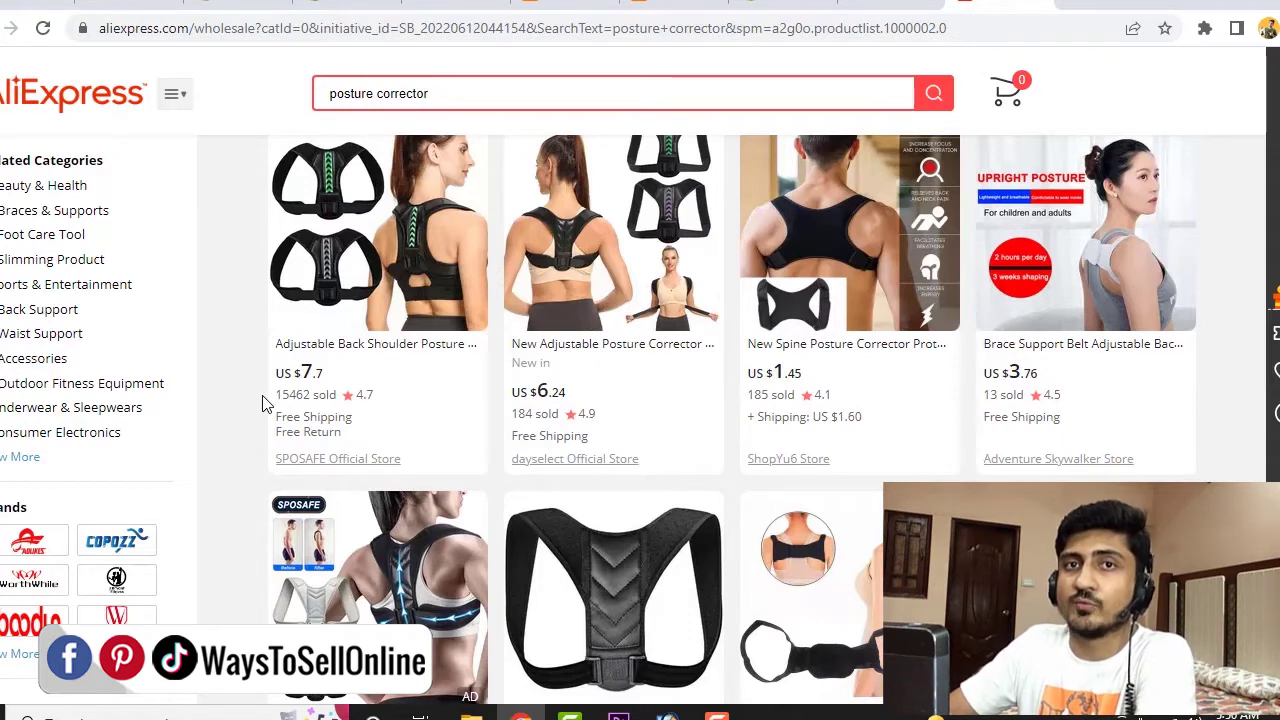
pyautogui.click(367, 357)
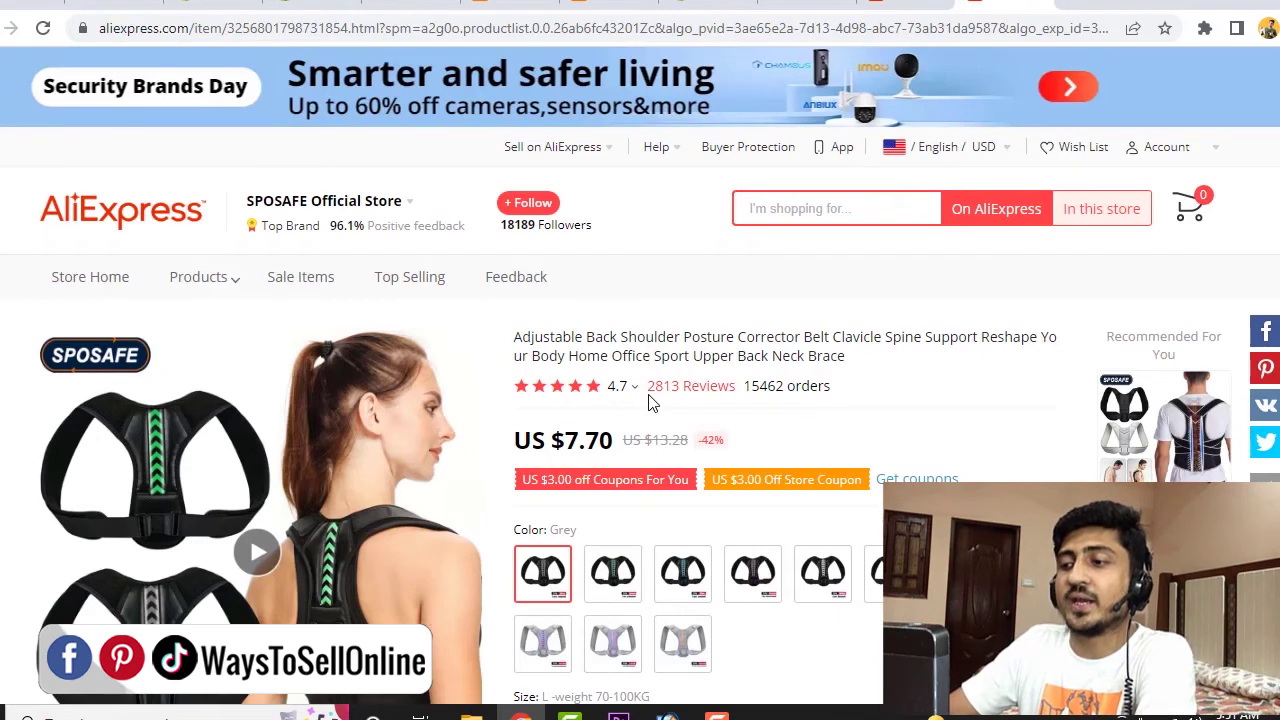
pyautogui.click(576, 28)
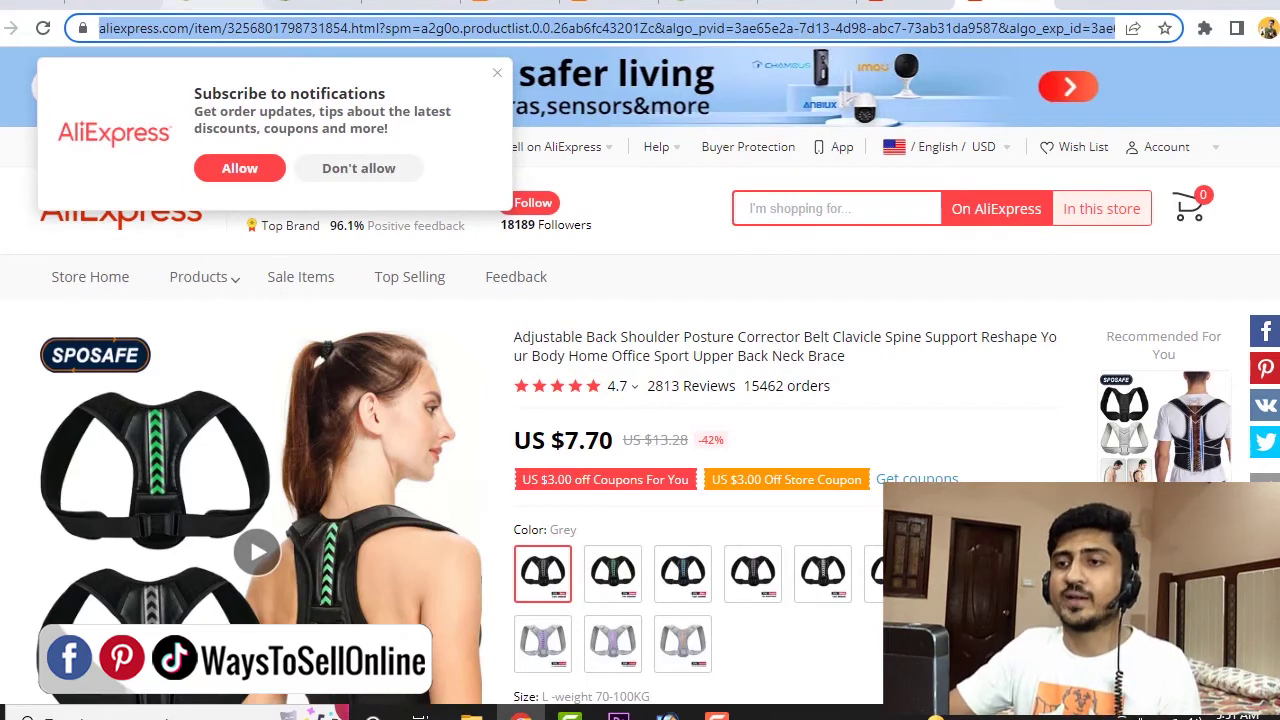
pyautogui.click(240, 8)
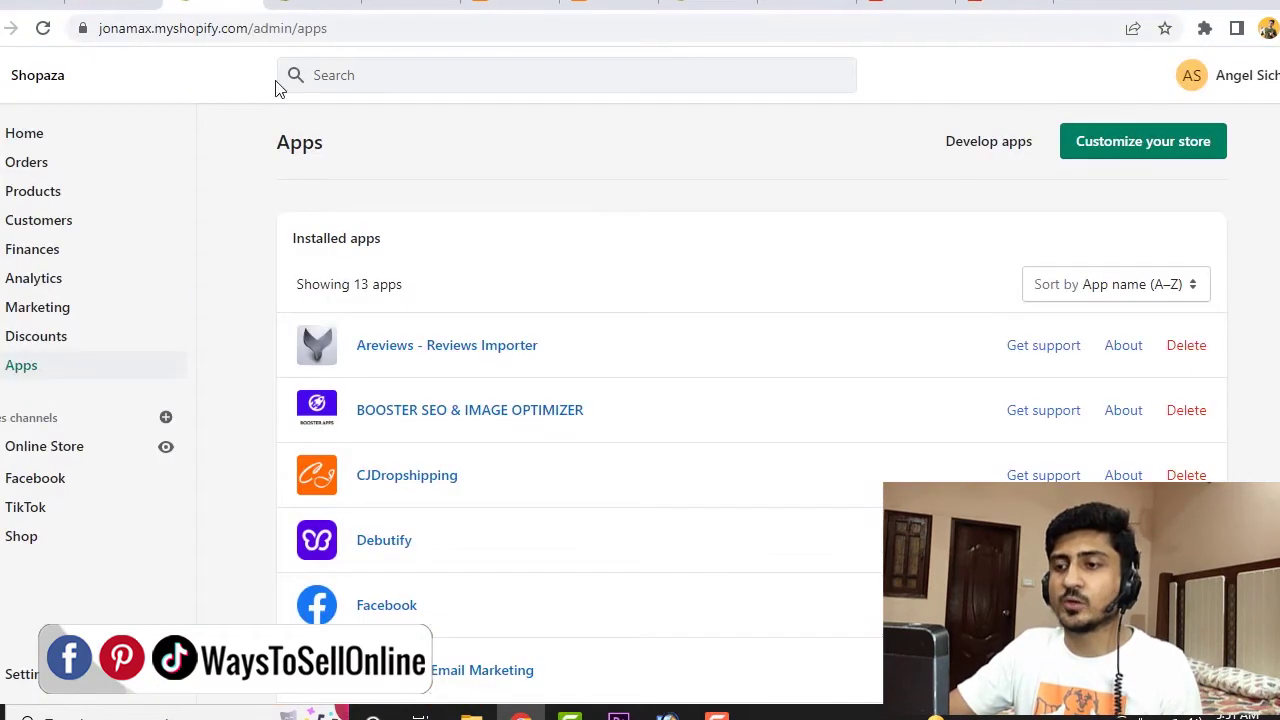
# Step: In Areviews Import Reviews, paste the AliExpress link into the posture corrector's URL field and start importing
pyautogui.click(432, 351)
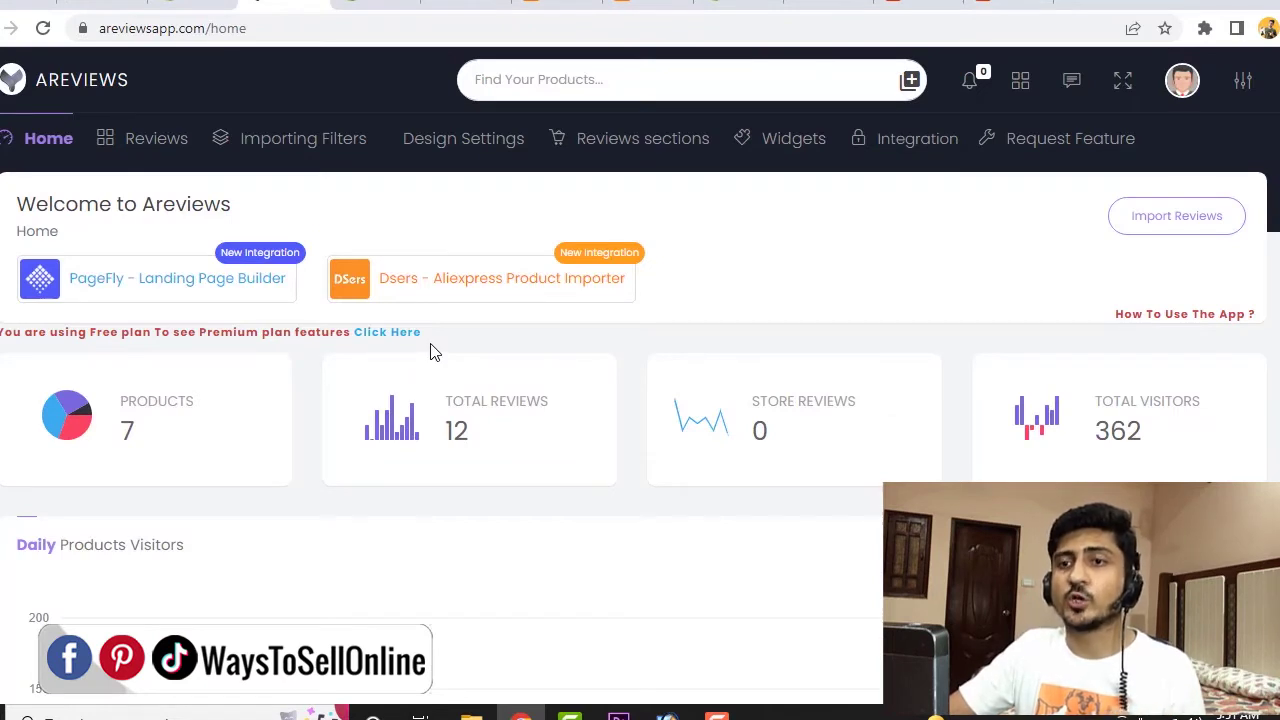
pyautogui.moveTo(152, 145)
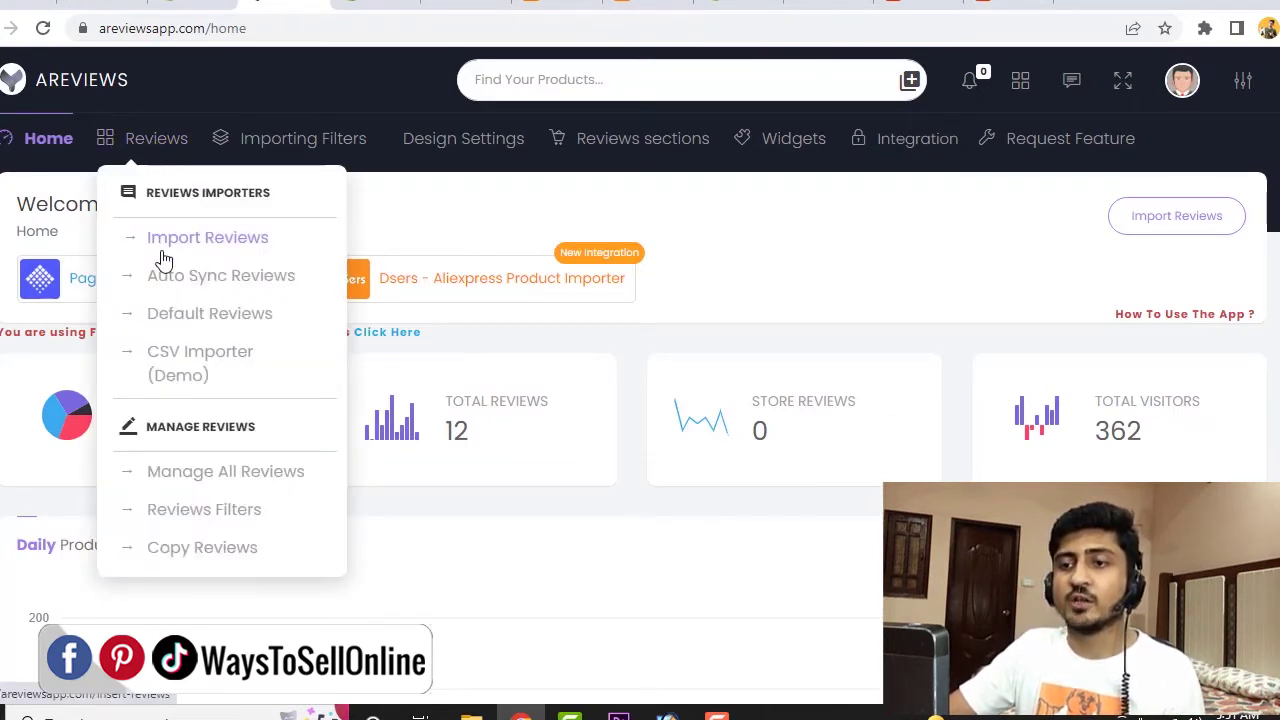
pyautogui.click(216, 240)
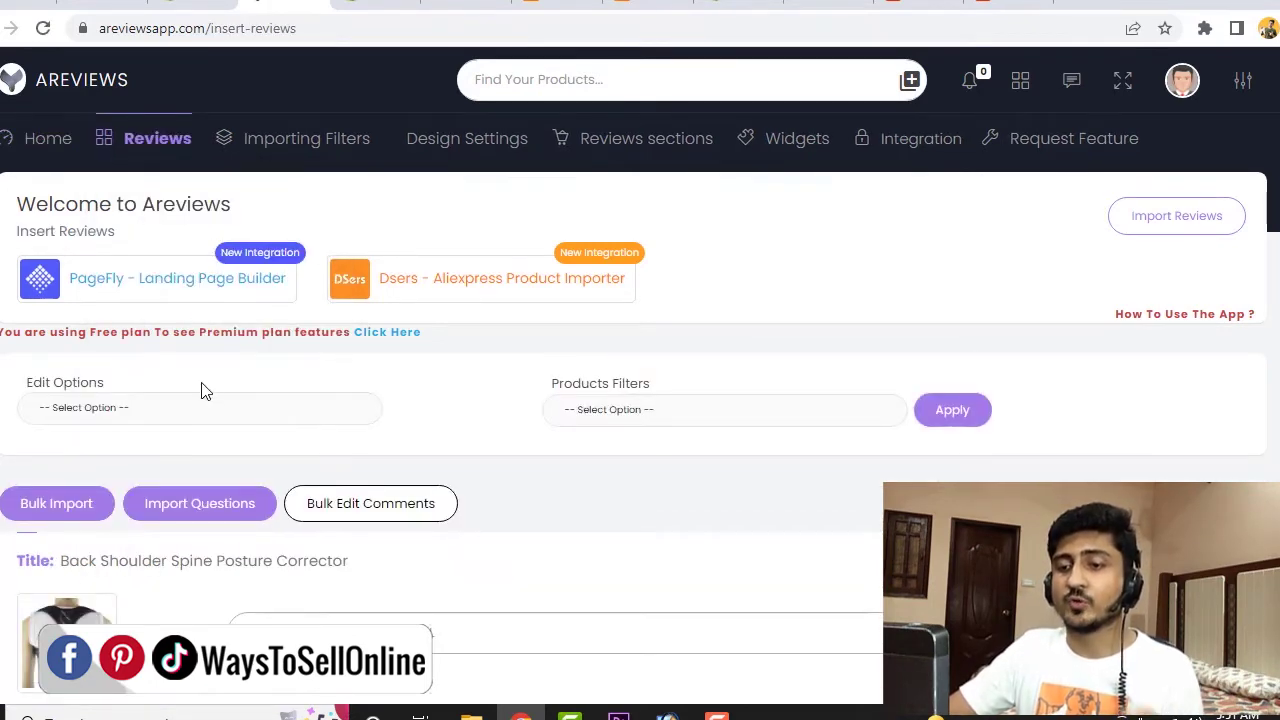
pyautogui.scroll(-3, 202, 390)
pyautogui.click(403, 340)
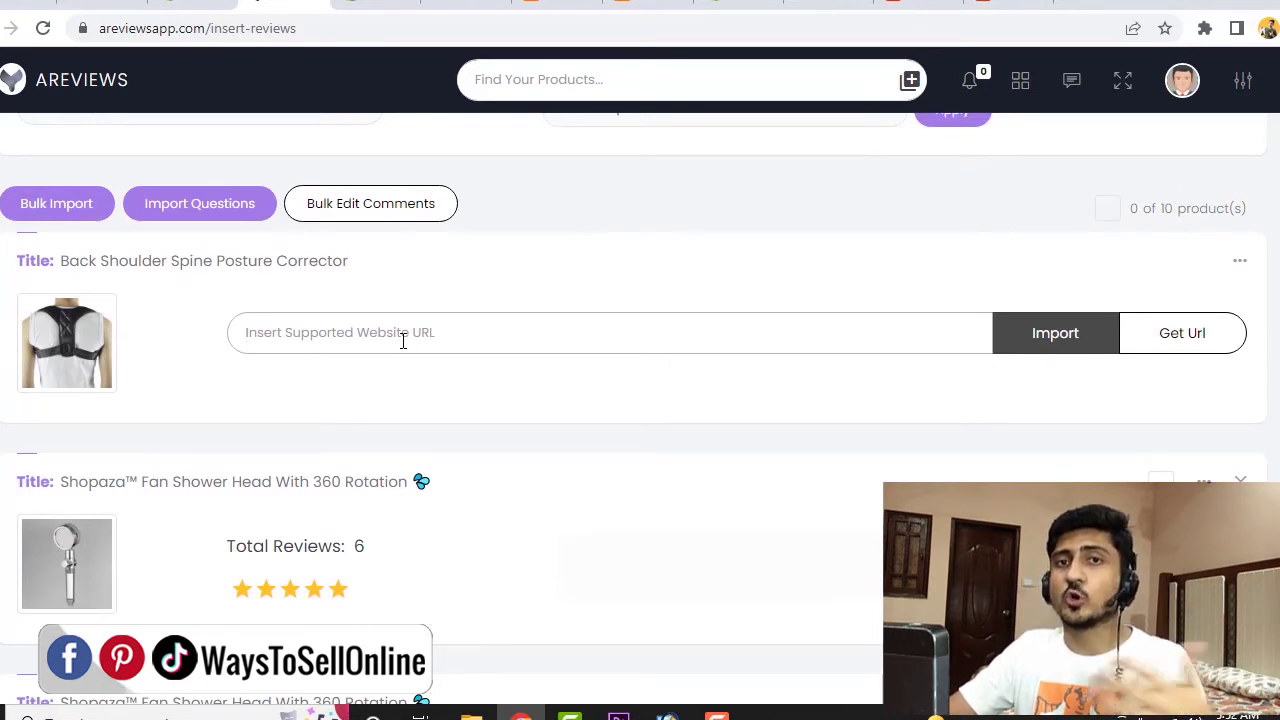
pyautogui.hotkey('ctrl', 'v')
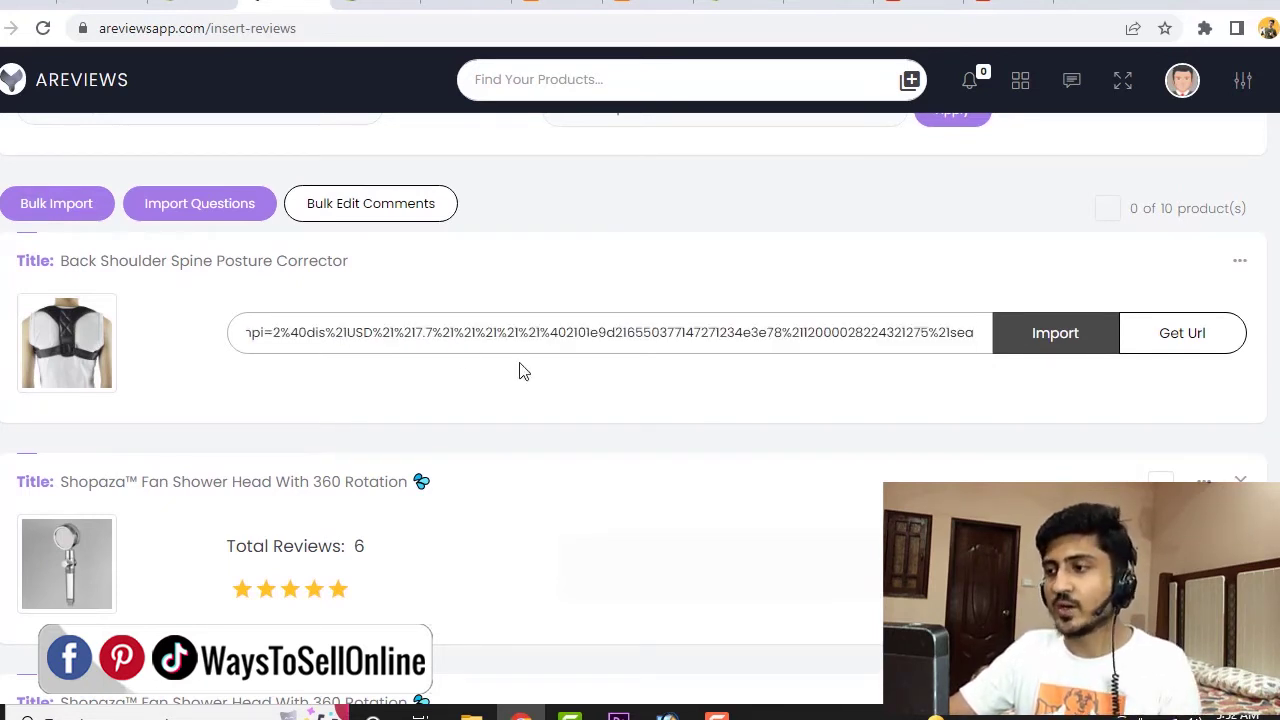
pyautogui.click(1066, 345)
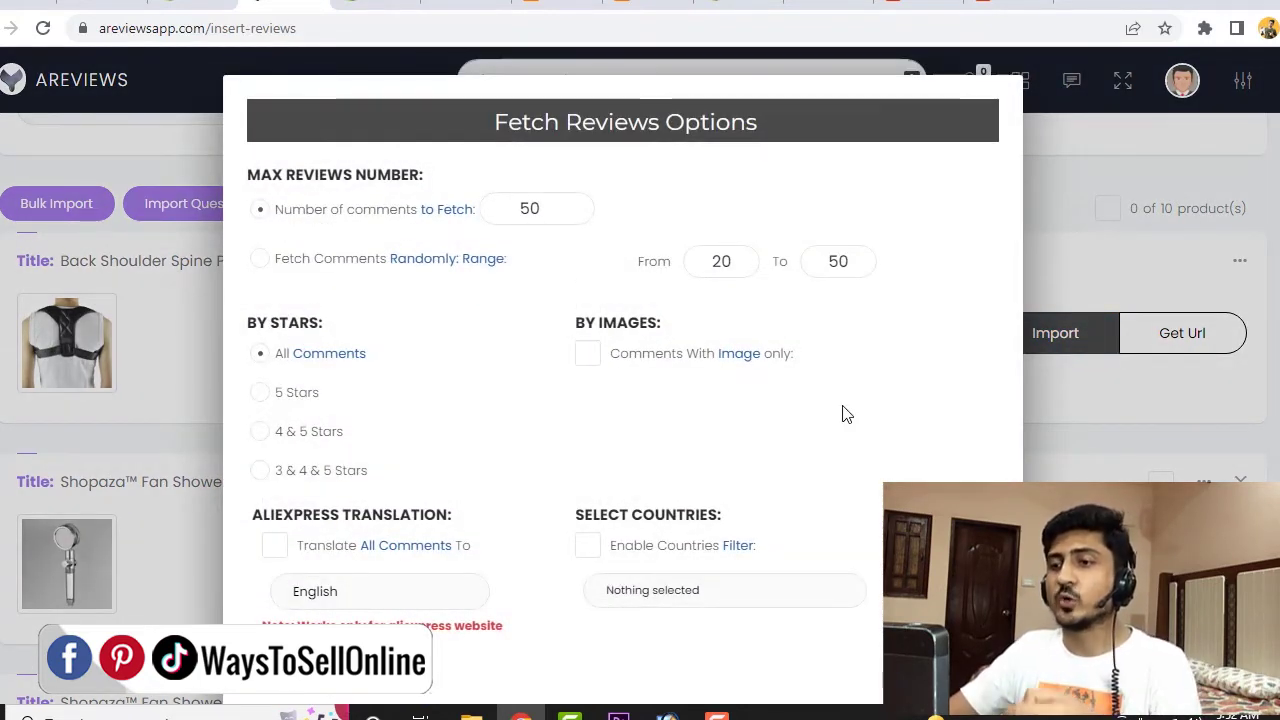
# Step: Fetch only 5-star reviews with images, translated to English, for the posture corrector
pyautogui.moveTo(247, 174); pyautogui.dragTo(425, 176)
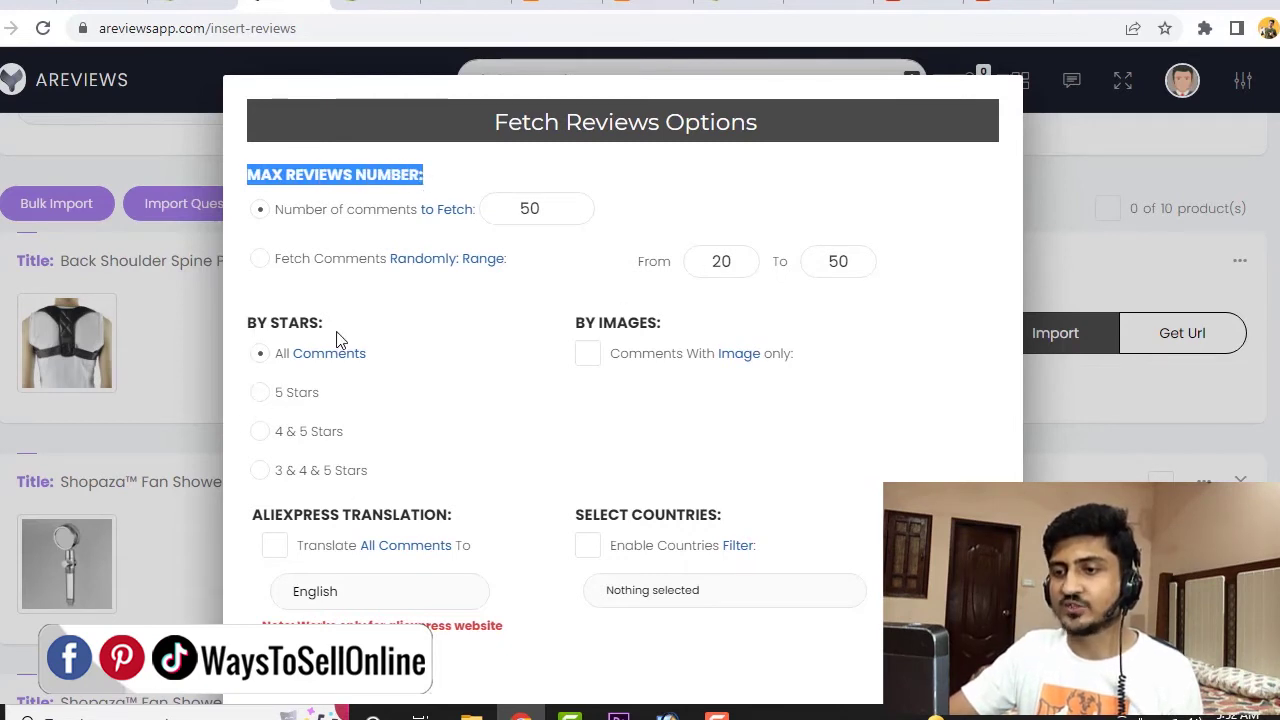
pyautogui.click(266, 404)
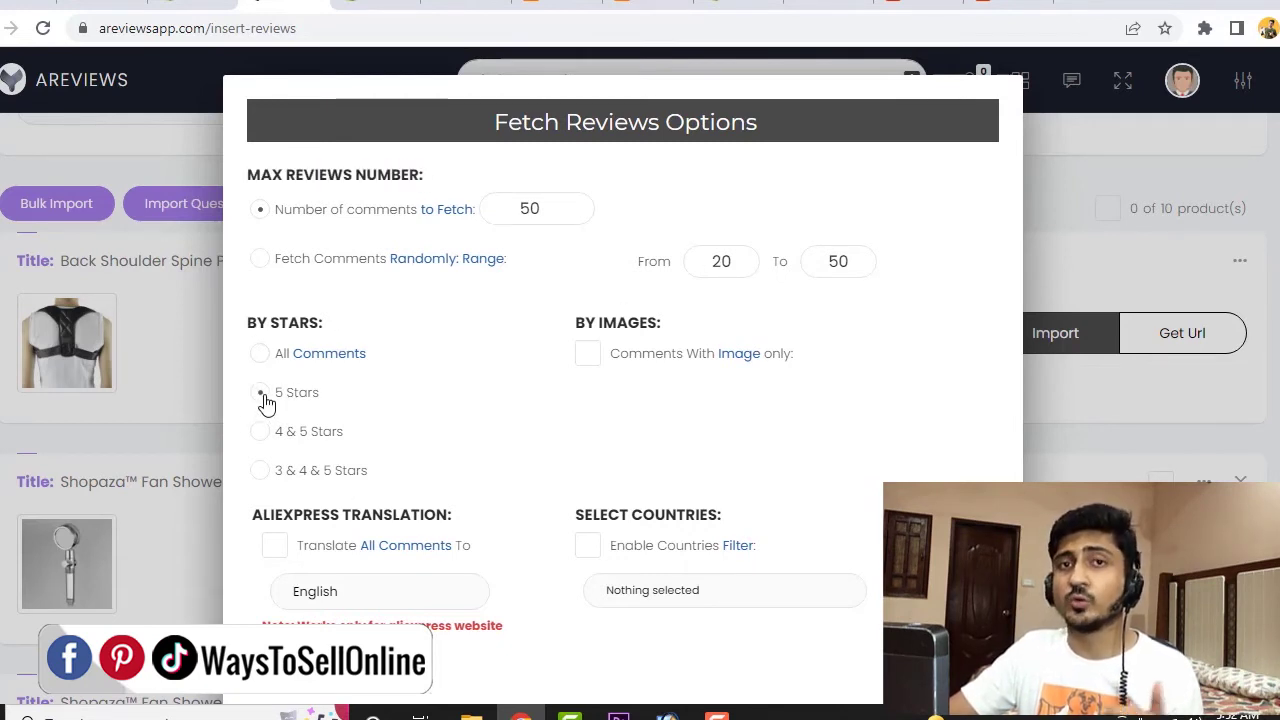
pyautogui.click(263, 396)
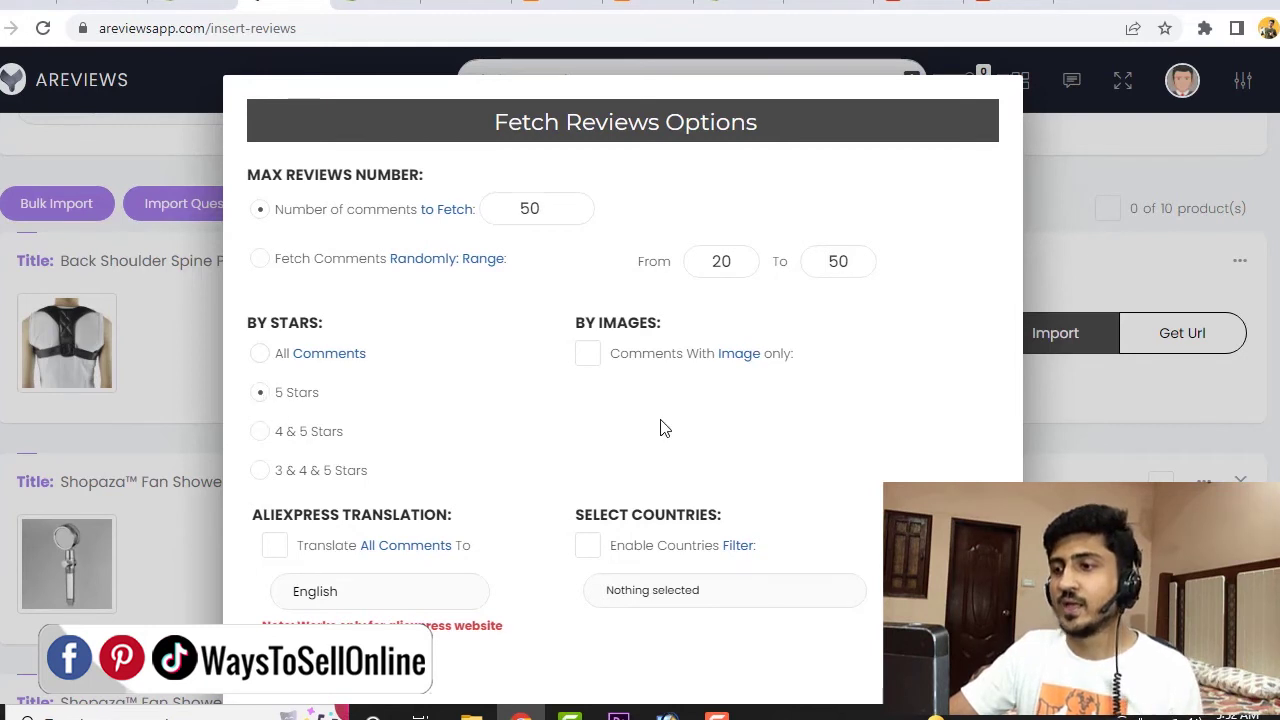
pyautogui.click(592, 362)
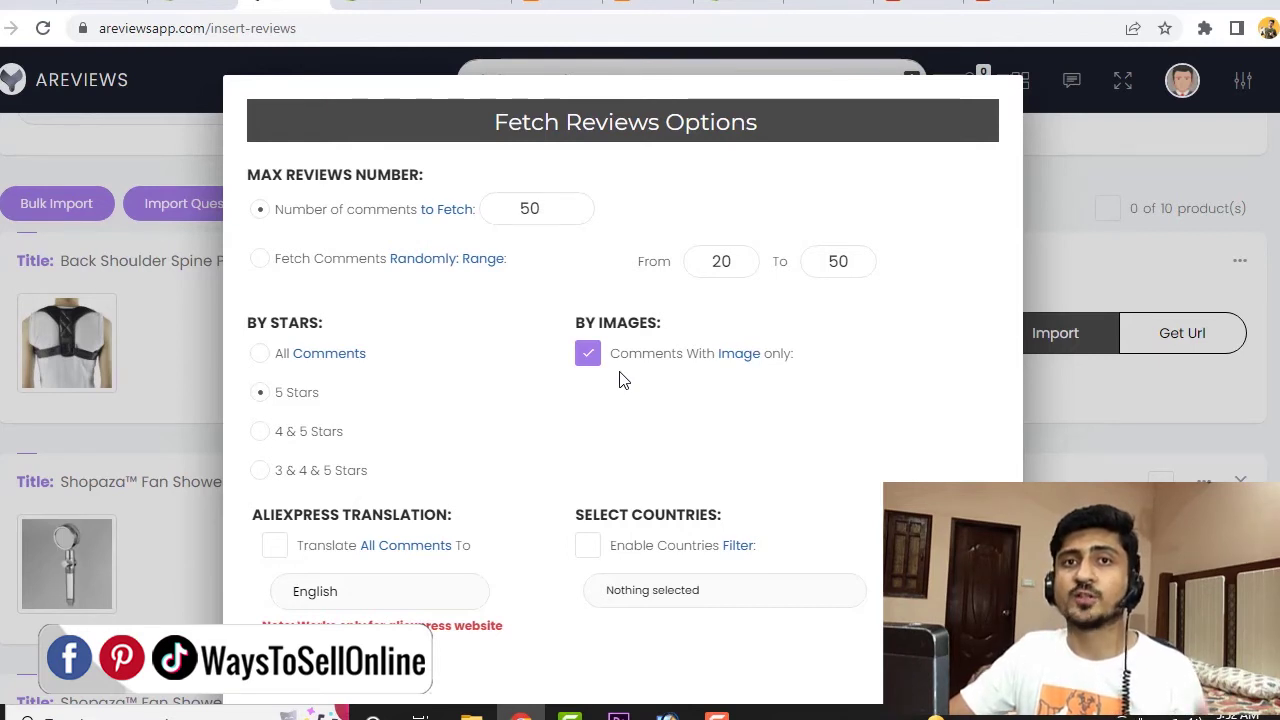
pyautogui.scroll(-1, 589, 406)
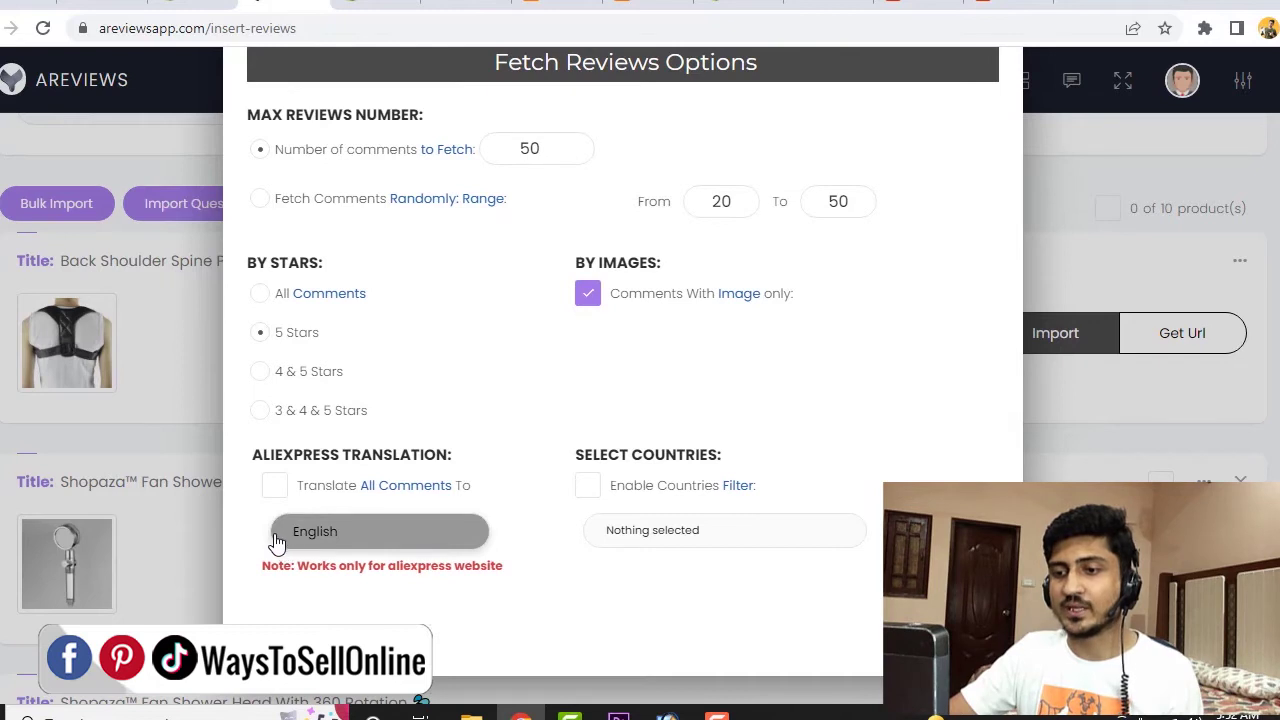
pyautogui.click(275, 487)
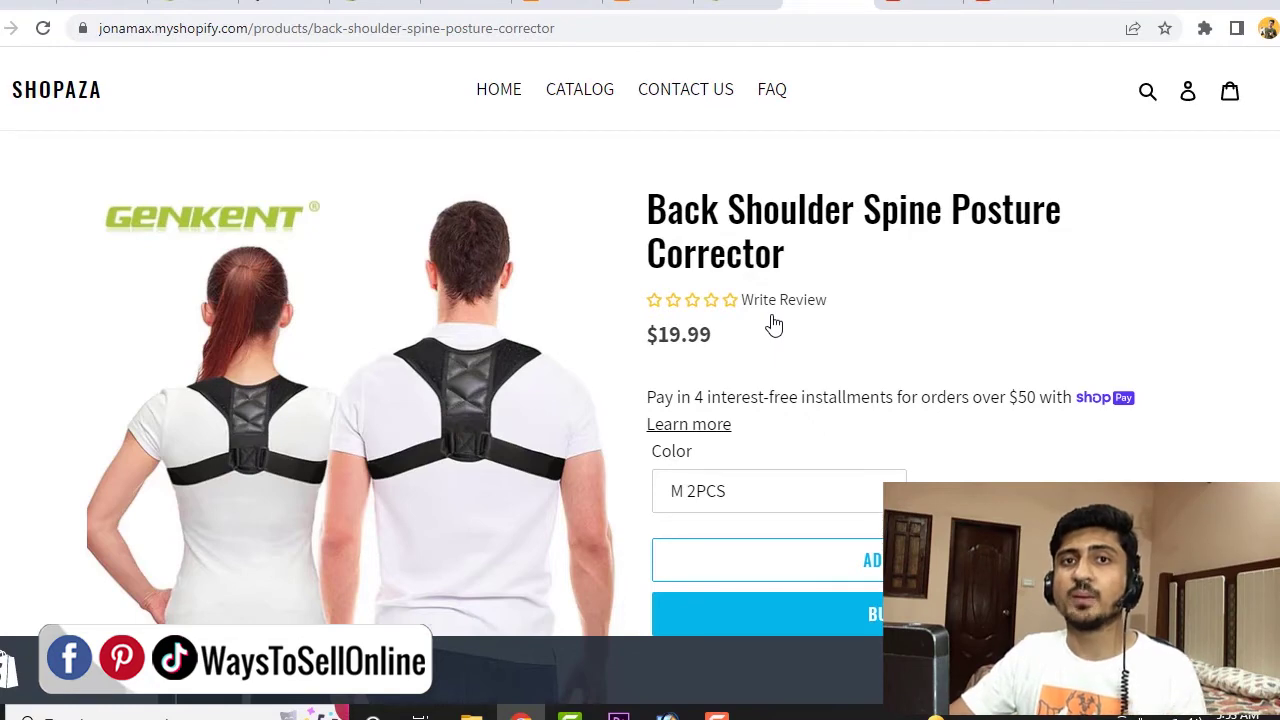
# Step: Reload the product page to show the 6 imported reviews and view a review's photos enlarged
pyautogui.click(43, 28)
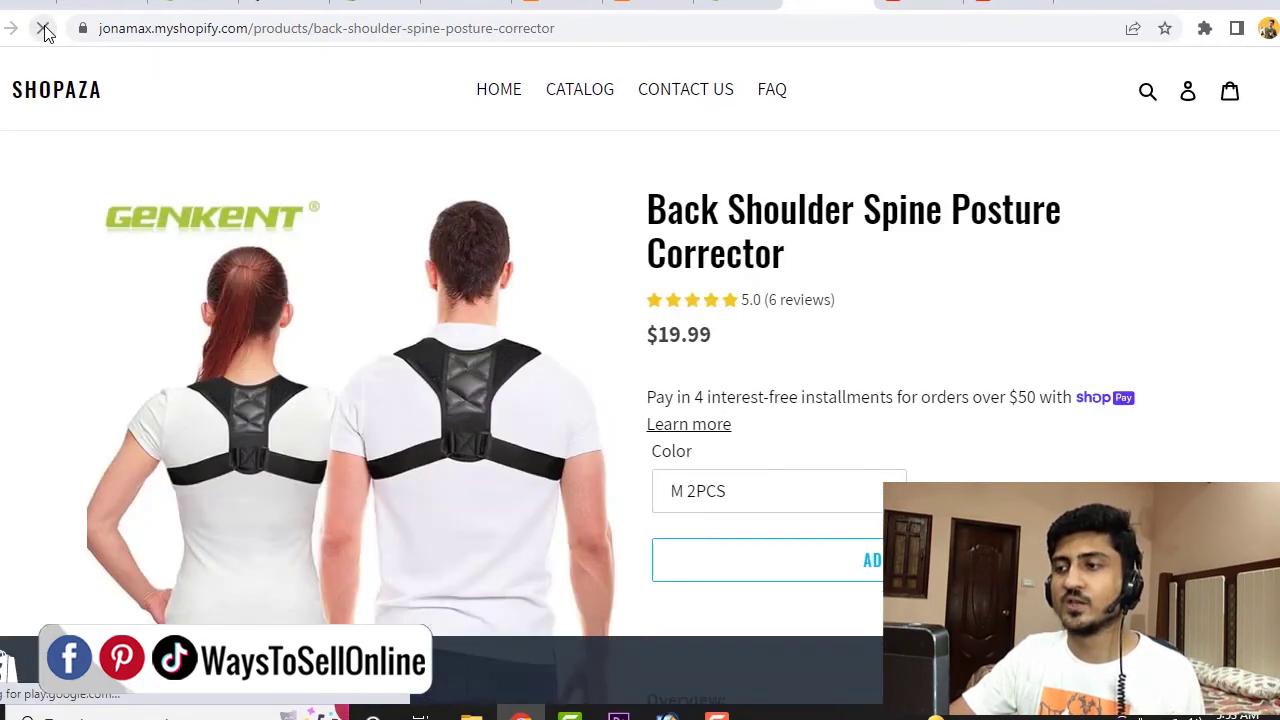
pyautogui.moveTo(785, 310)
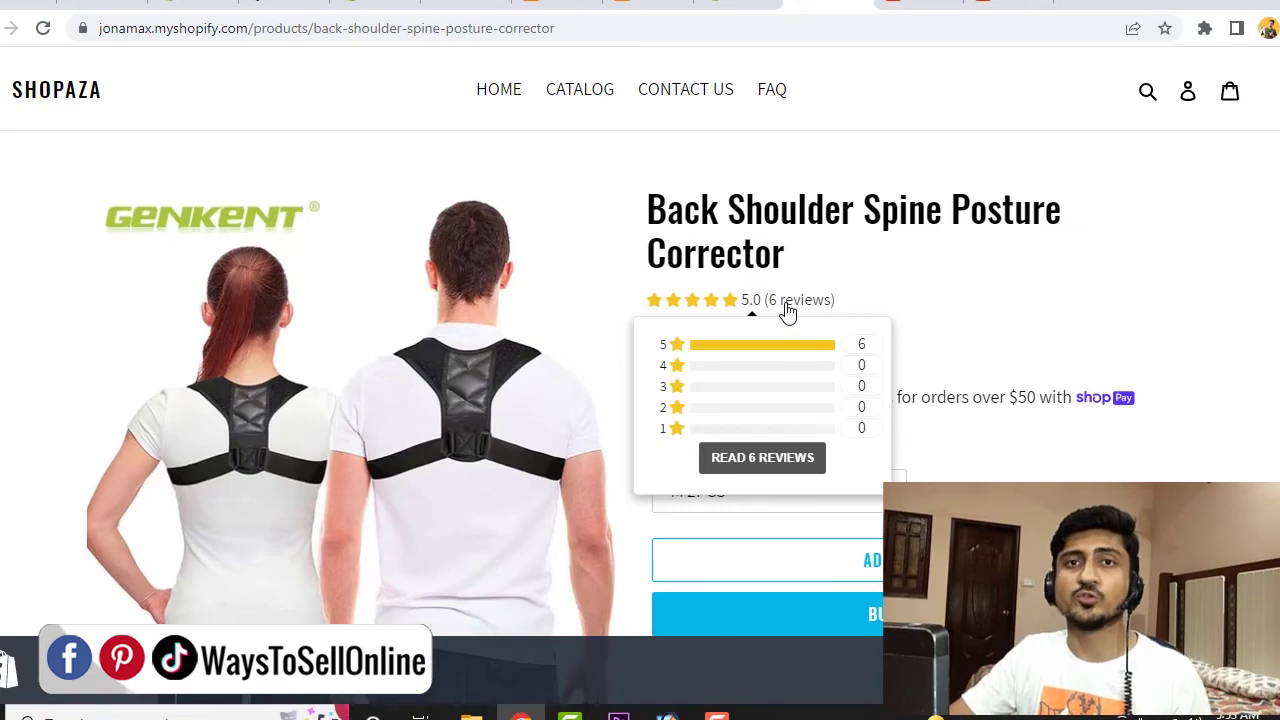
pyautogui.scroll(-20, 899, 355)
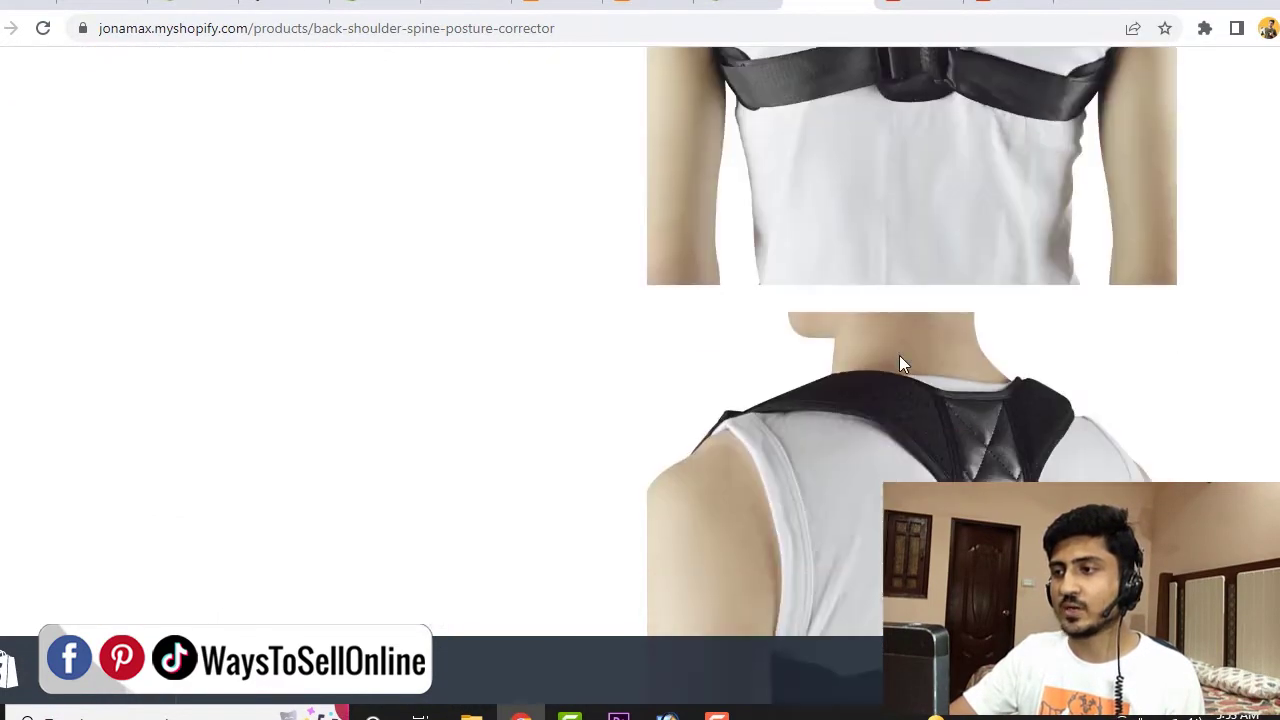
pyautogui.scroll(-15, 897, 355)
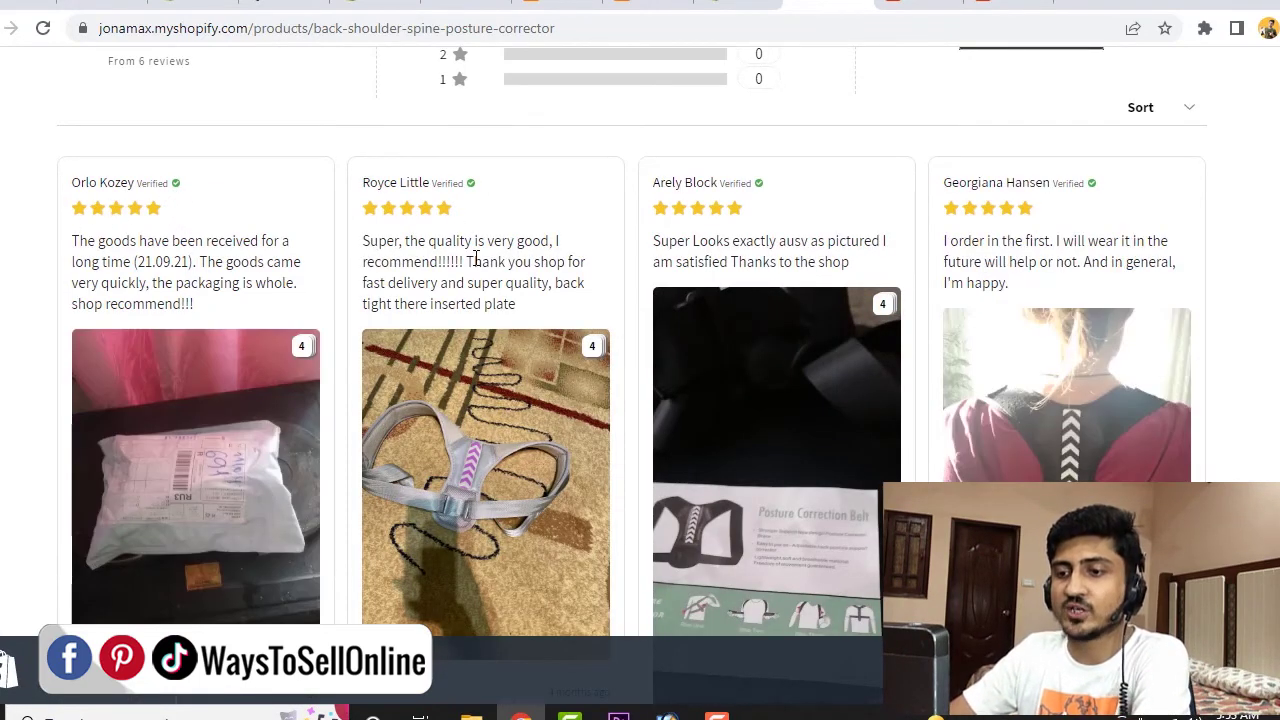
pyautogui.scroll(-2, 475, 260)
pyautogui.scroll(1, 915, 307)
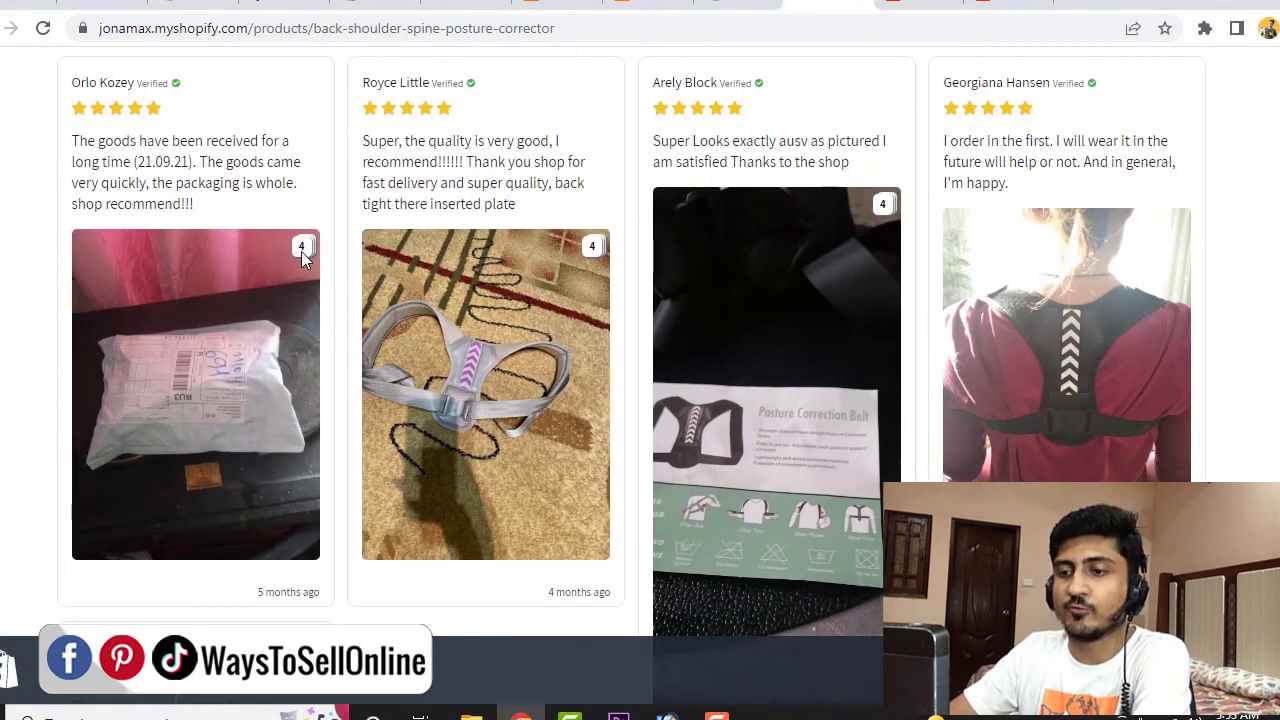
pyautogui.click(286, 289)
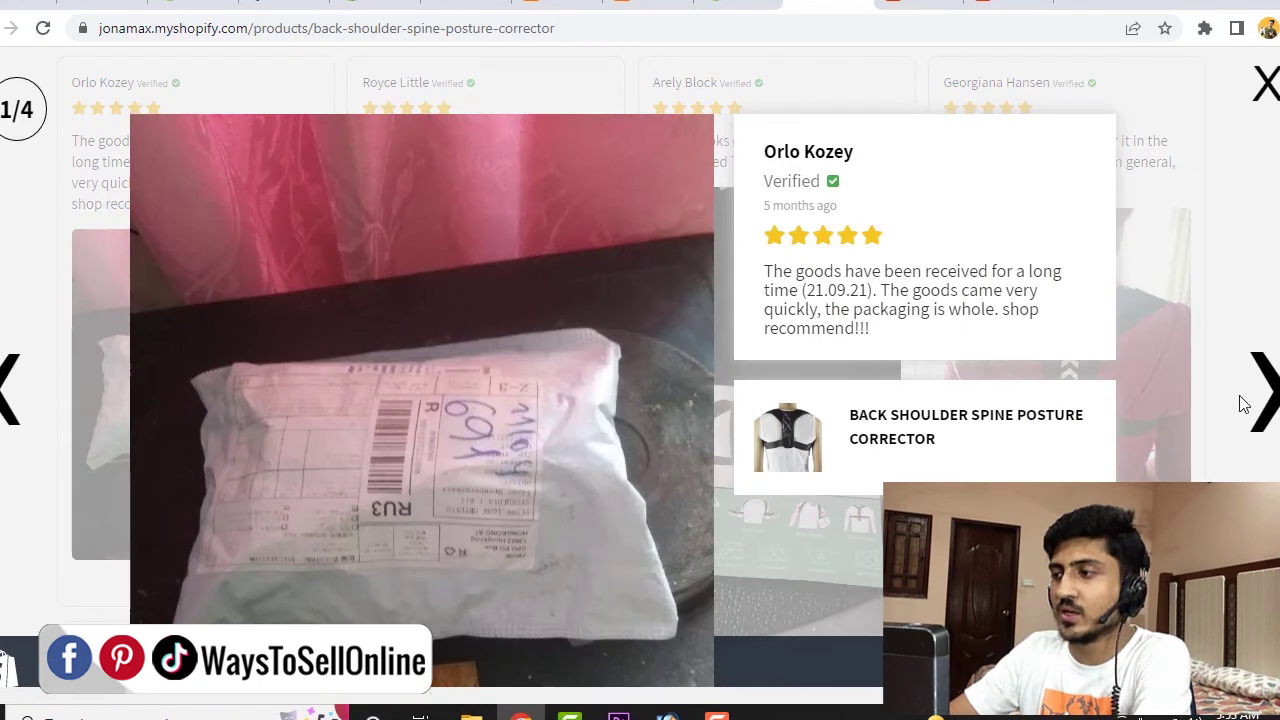
pyautogui.click(1266, 400)
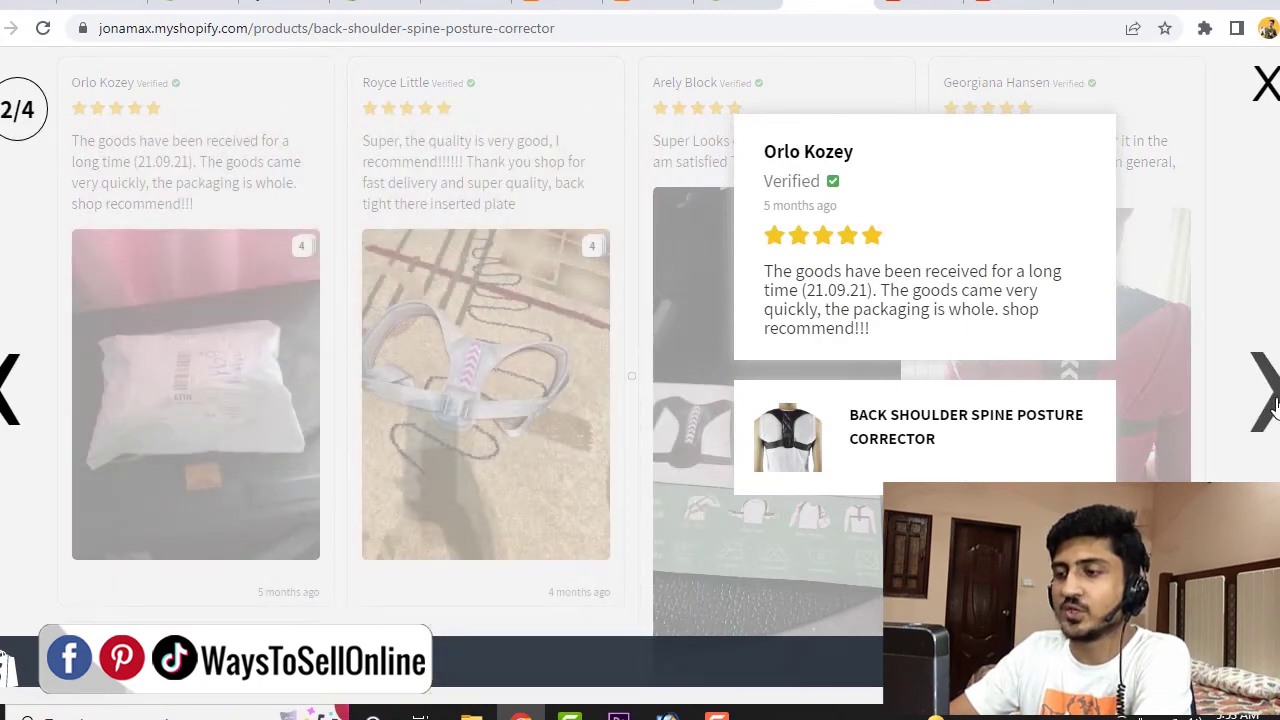